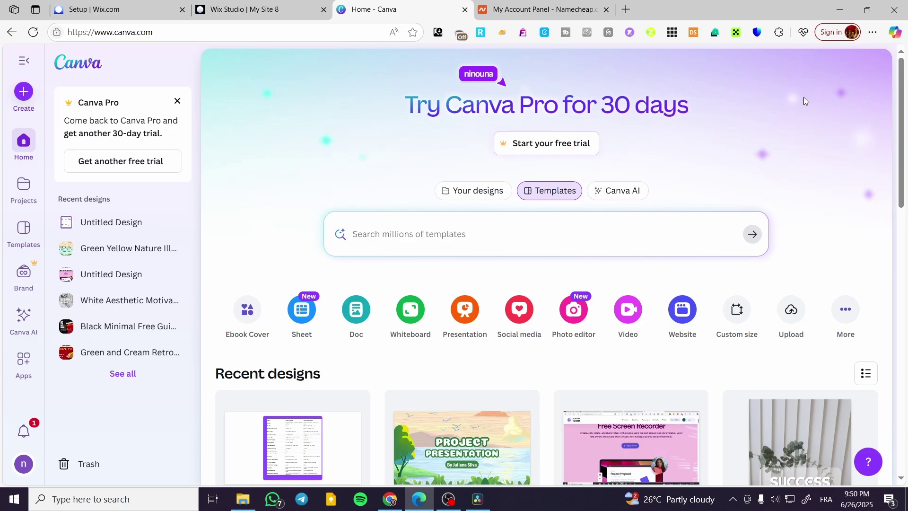
Step: Filter Canva Projects to Website designs and open the Green and Cream Retro pizza design
left_click(539, 10)
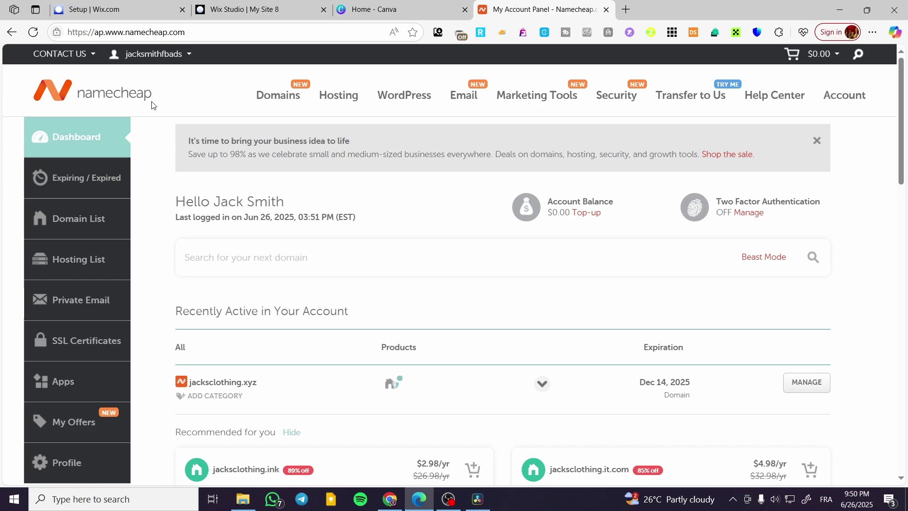
left_click(422, 6)
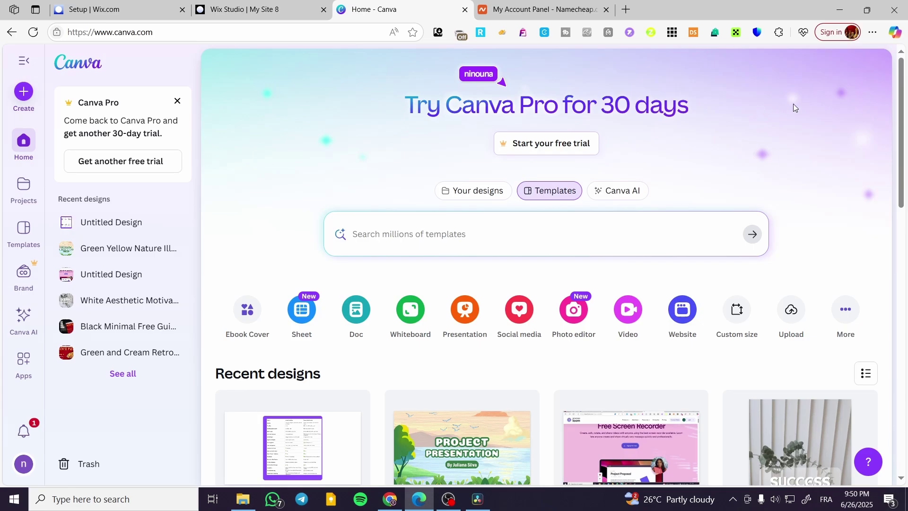
scroll(793, 104, "down", 2)
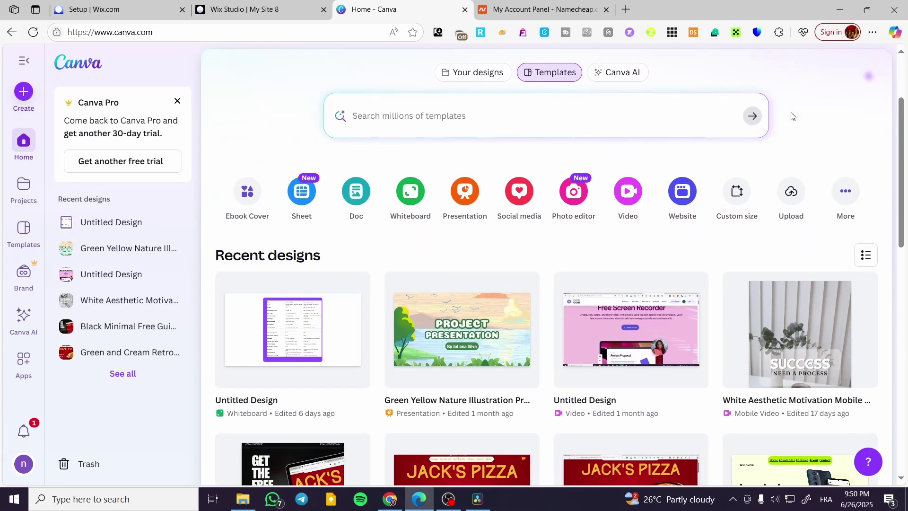
scroll(703, 146, "up", 2)
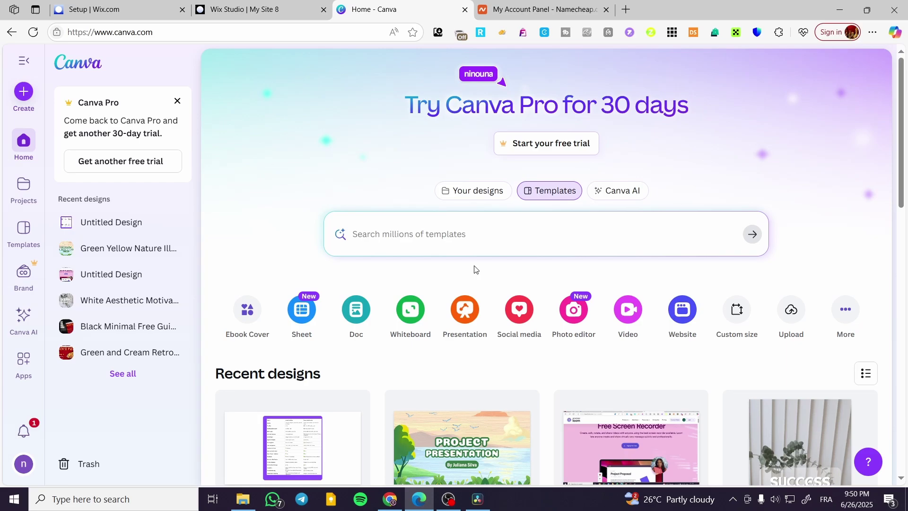
left_click(418, 238)
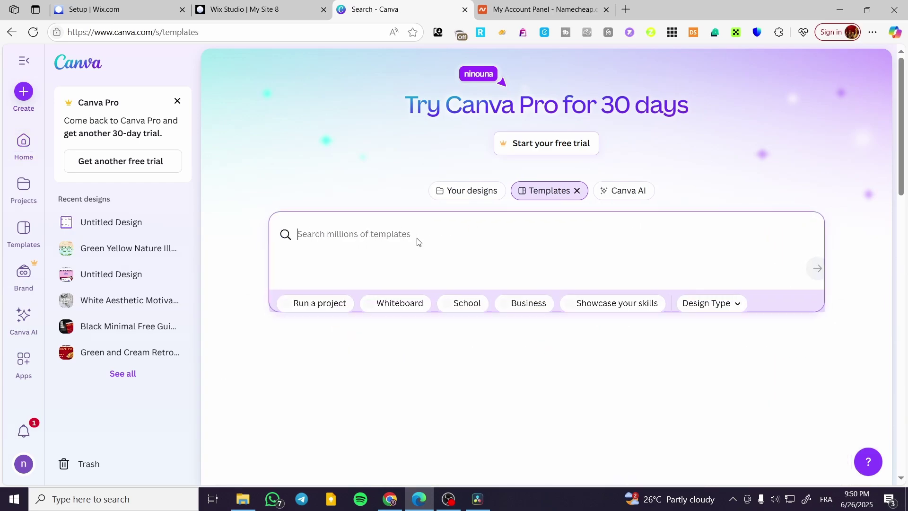
left_click(331, 165)
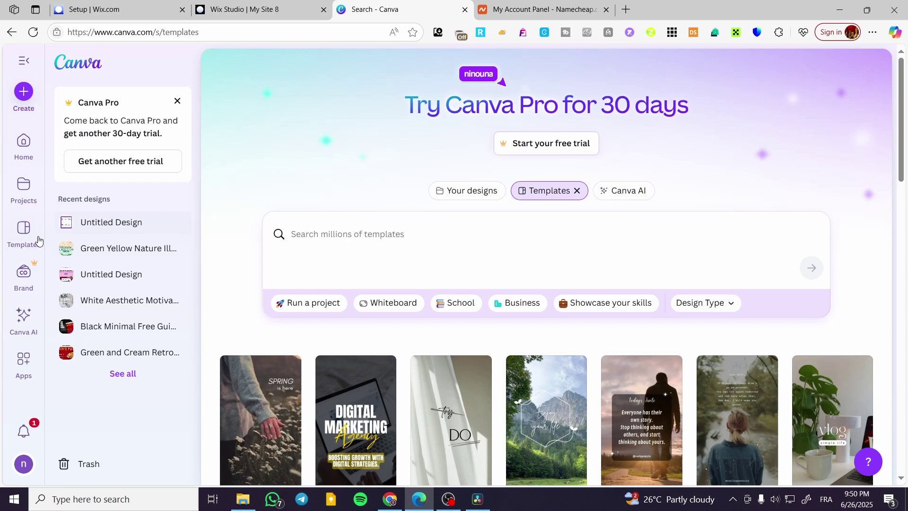
left_click(23, 186)
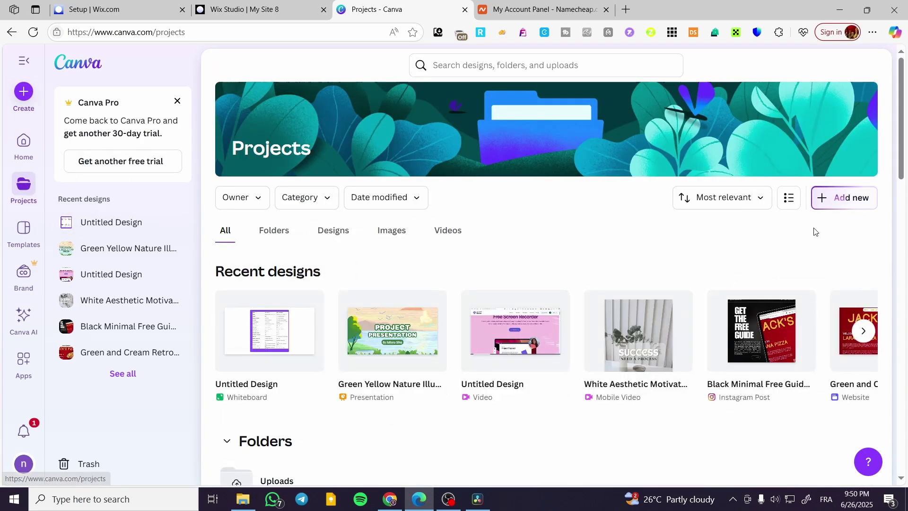
left_click(288, 198)
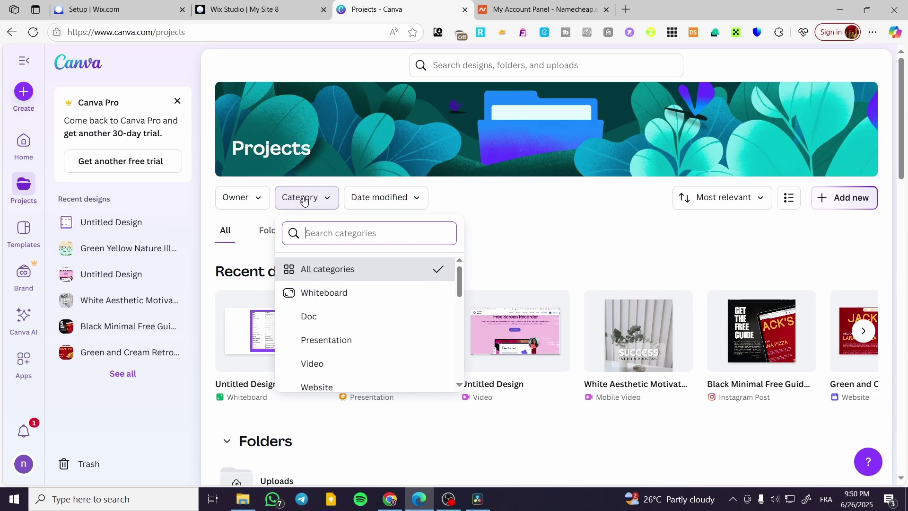
scroll(361, 298, "down", 1)
scroll(363, 301, "down", 3)
scroll(351, 290, "up", 1)
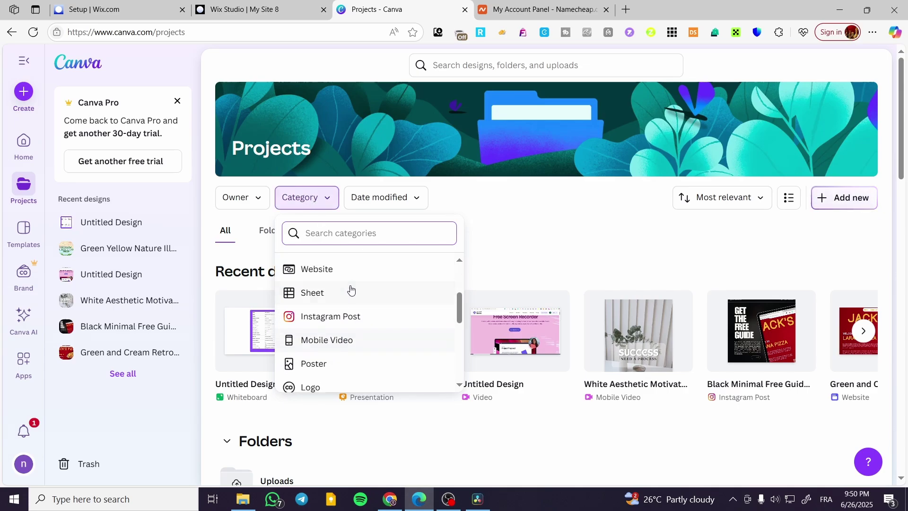
left_click(331, 269)
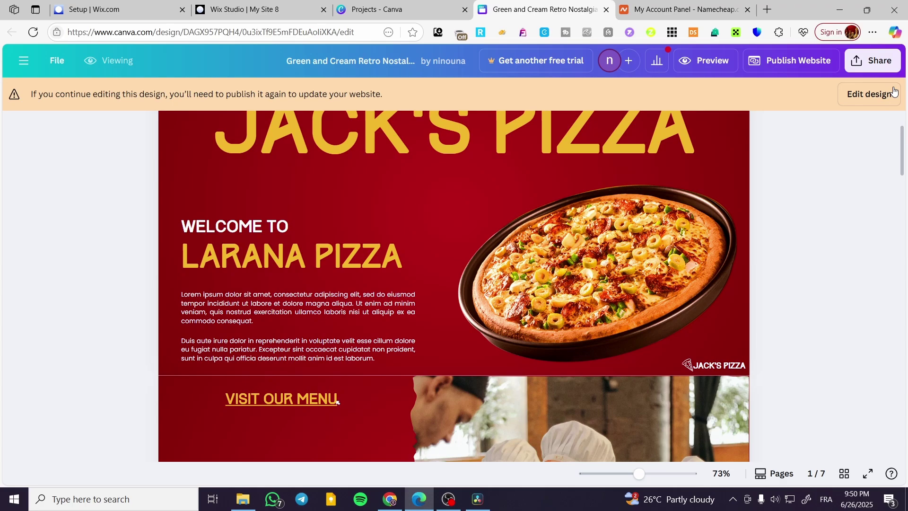
Step: Use the banner's Edit design button on the Jack's Pizza website
left_click(873, 95)
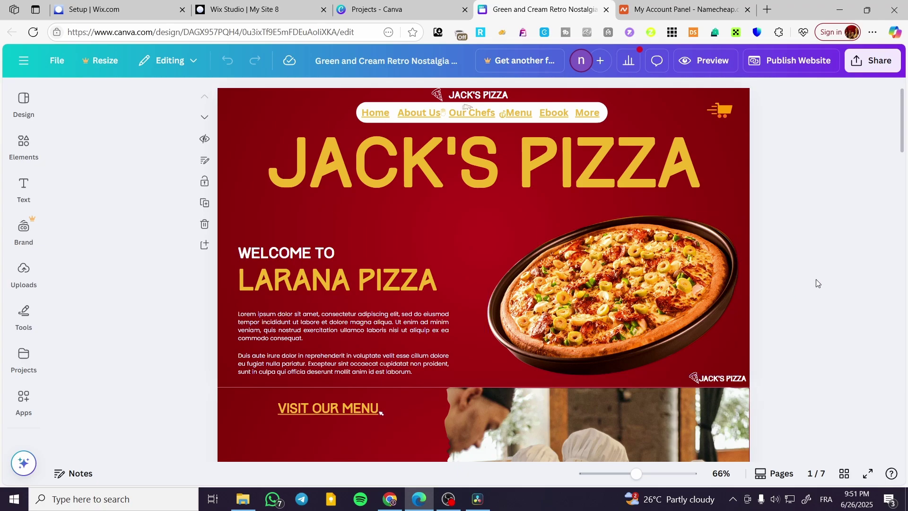
Step: From Publish Website, edit the site address and choose Get a new domain
left_click(832, 64)
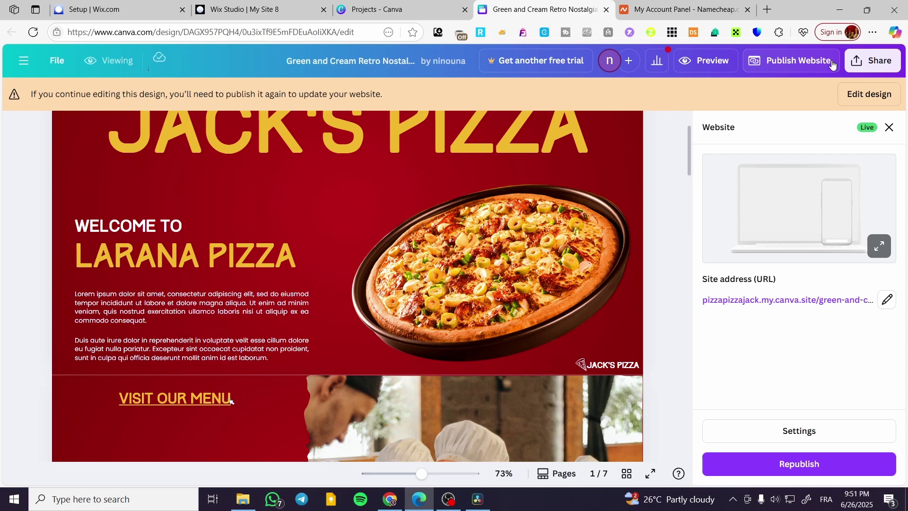
left_click(886, 301)
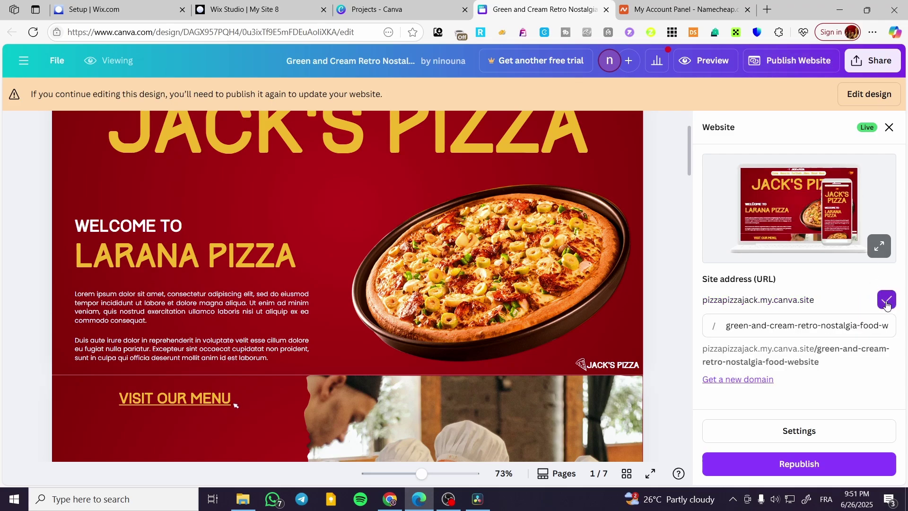
left_click(887, 300)
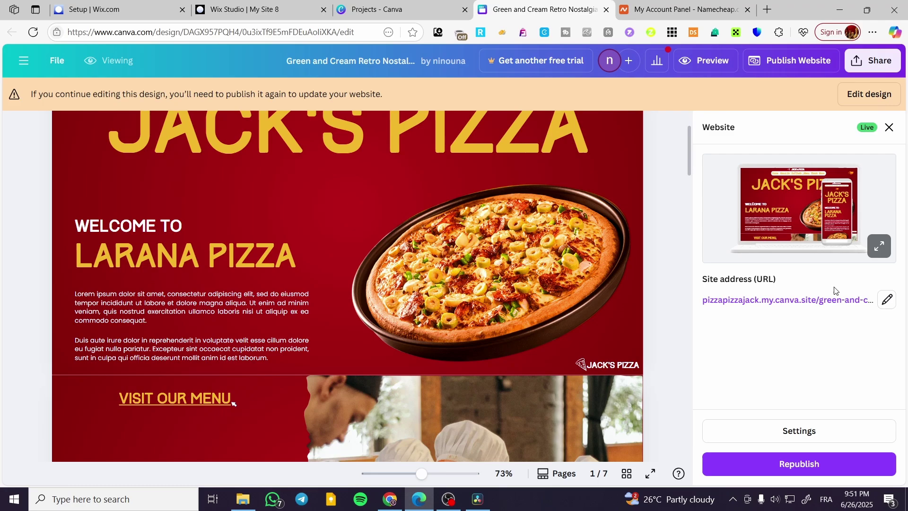
left_click(887, 300)
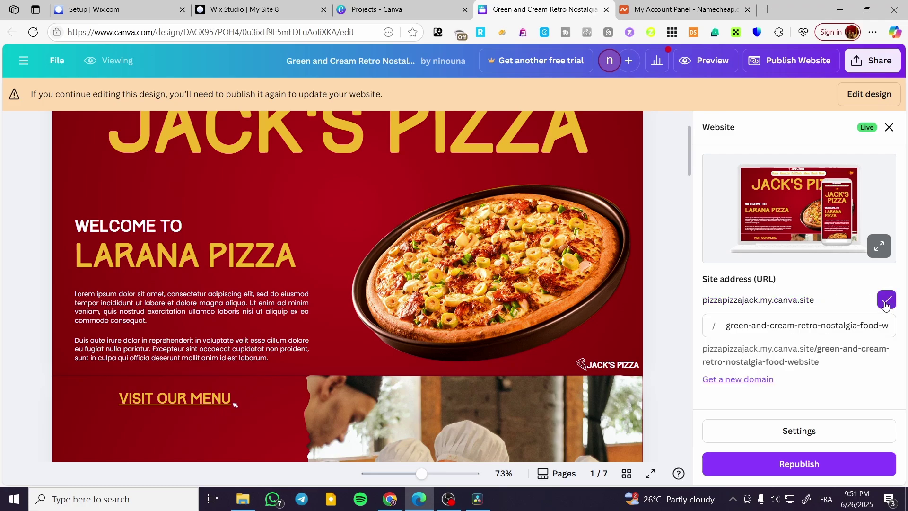
left_click(746, 380)
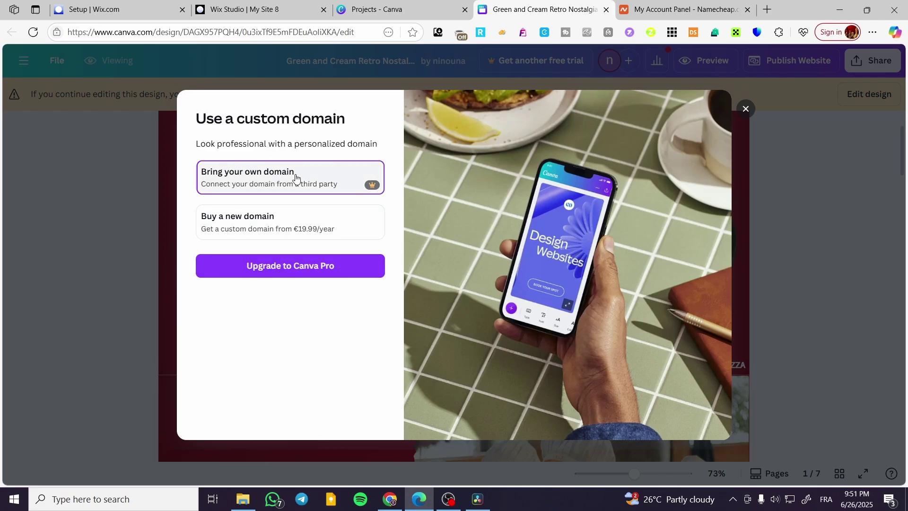
Step: Compare the buy-new-domain, existing-domain and Canva Pro upgrade options
left_click(304, 219)
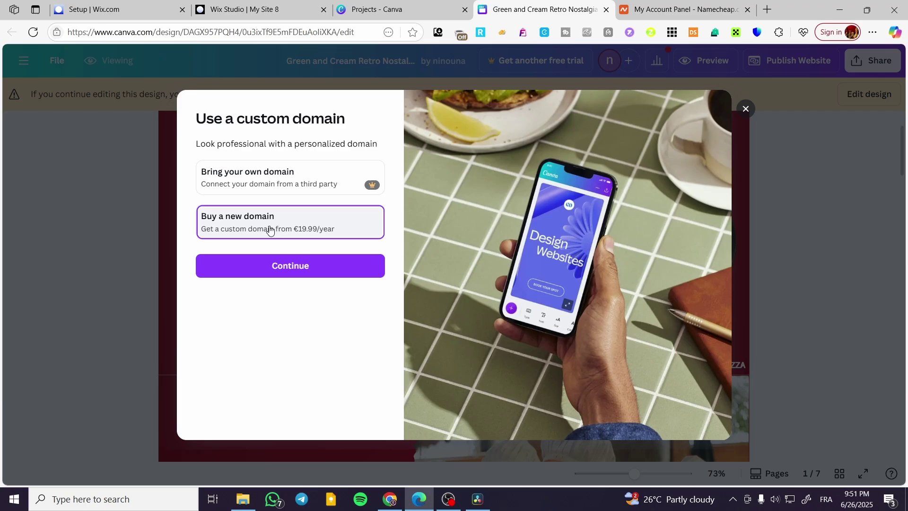
left_click(280, 176)
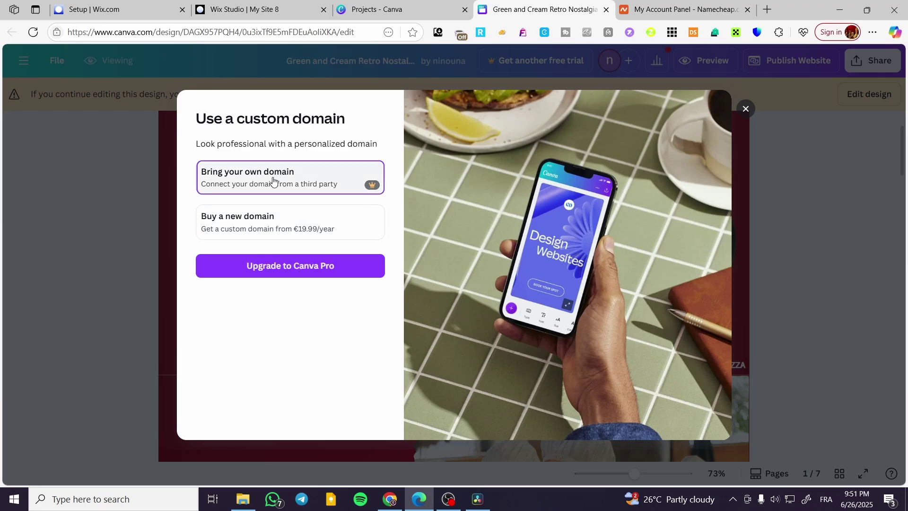
left_click(681, 9)
mouse_move(152, 54)
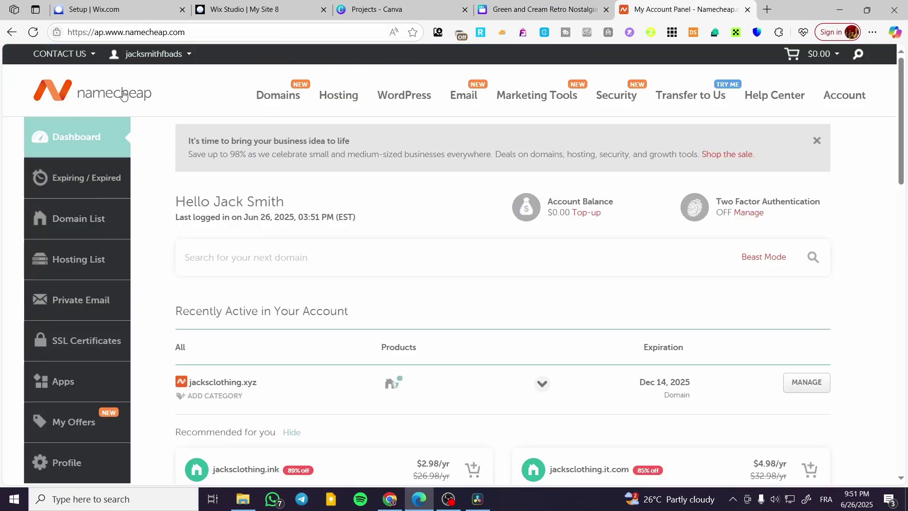
left_click(534, 6)
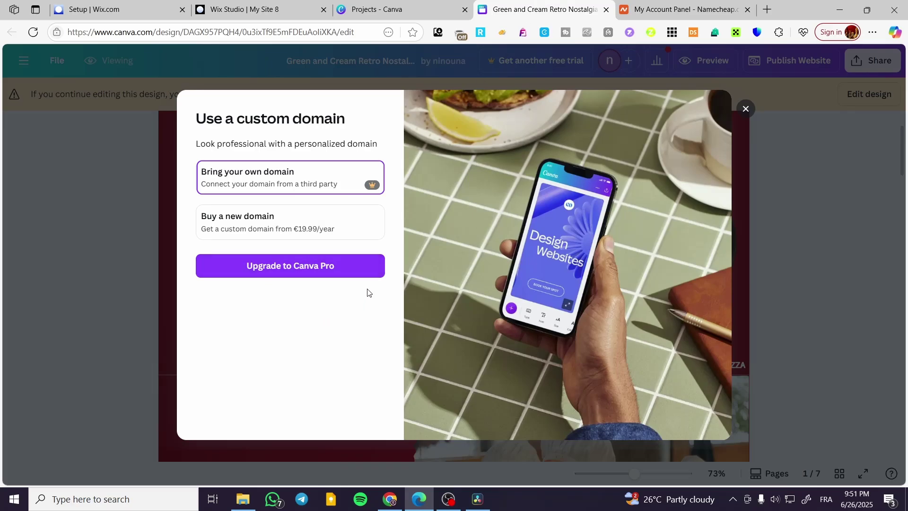
left_click(297, 273)
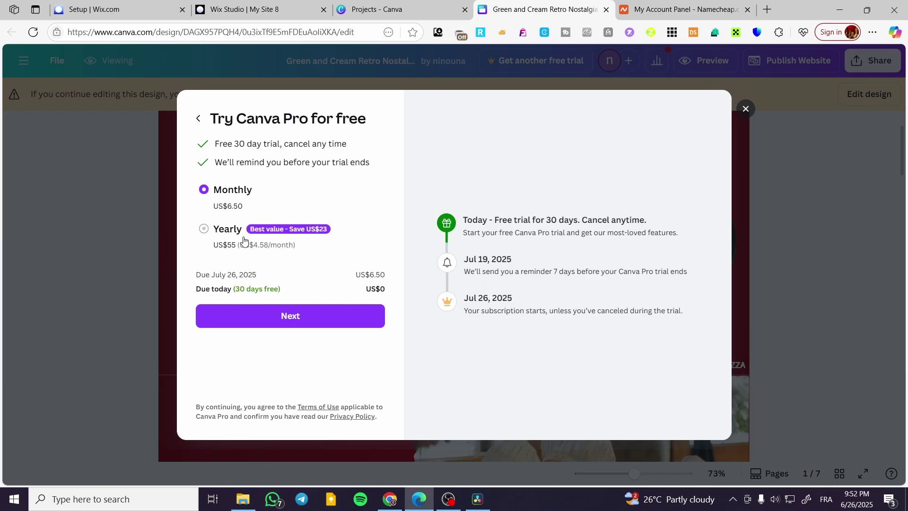
left_click(200, 118)
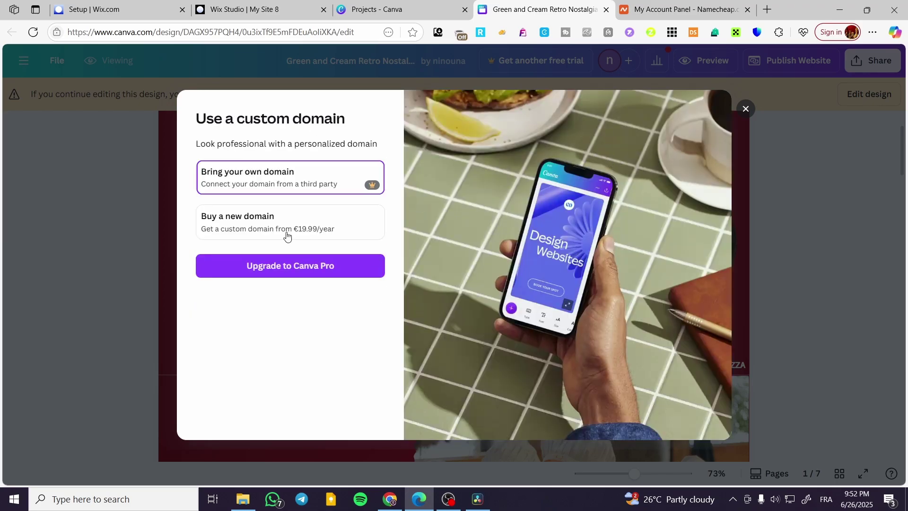
Step: Preview the new domain search, go back, and close the Use a custom domain dialog
left_click(246, 240)
left_click(319, 271)
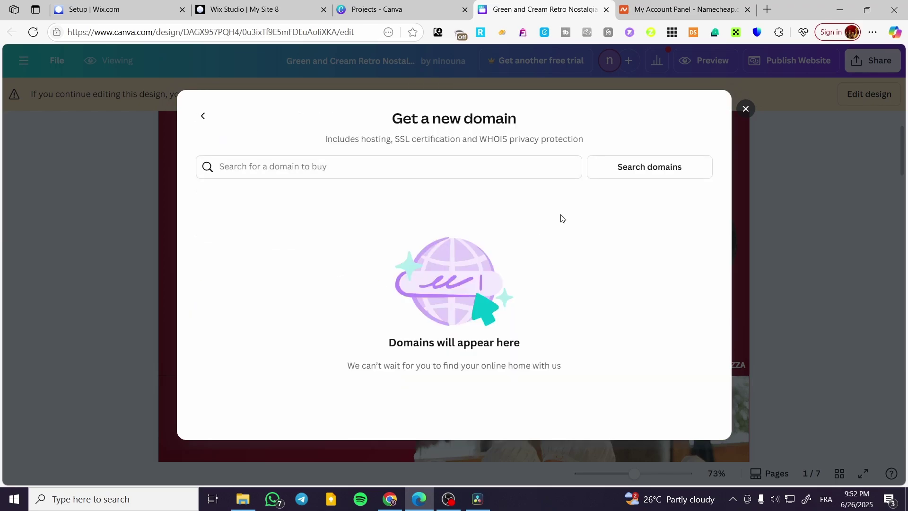
left_click(203, 116)
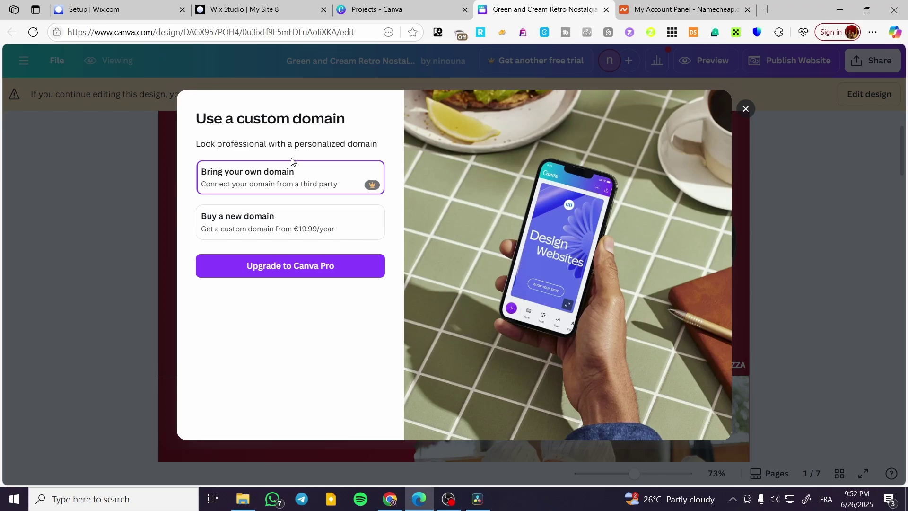
left_click(746, 108)
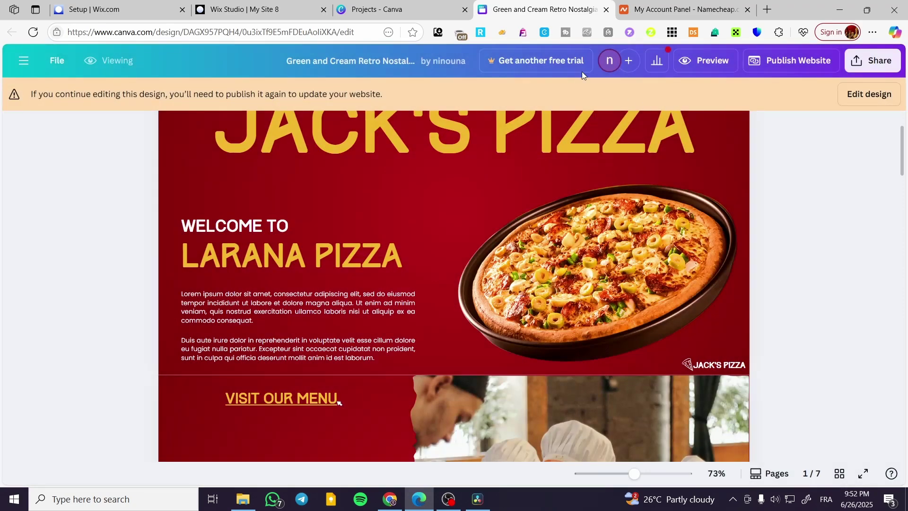
Step: Open the jacksclothing.xyz Advanced DNS settings from the Namecheap Domain List
left_click(671, 9)
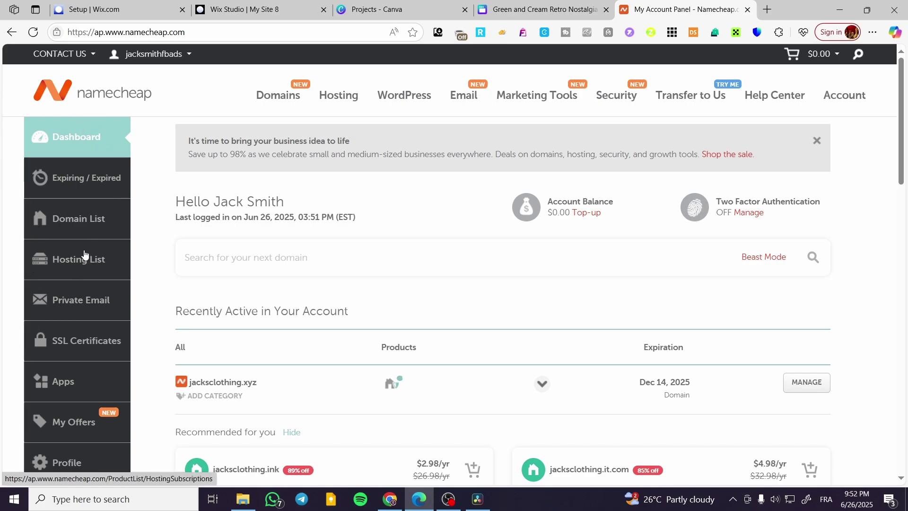
left_click(75, 220)
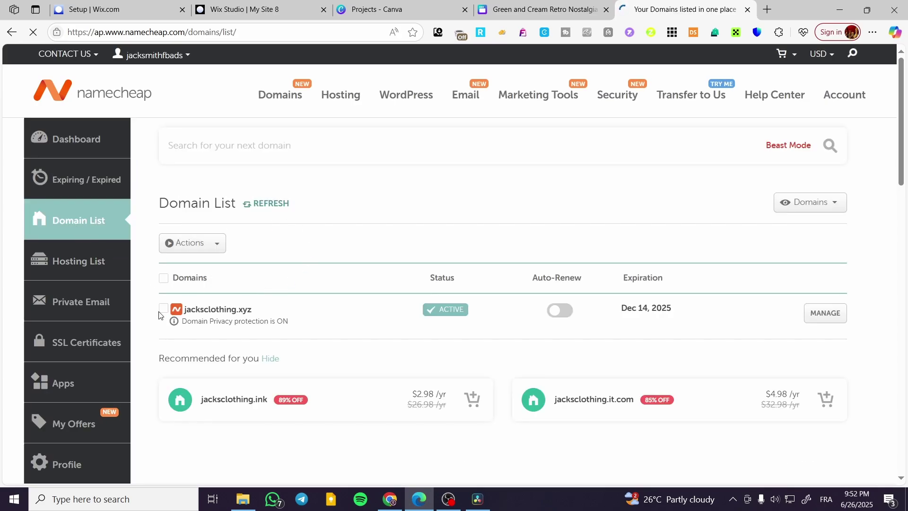
left_click(826, 312)
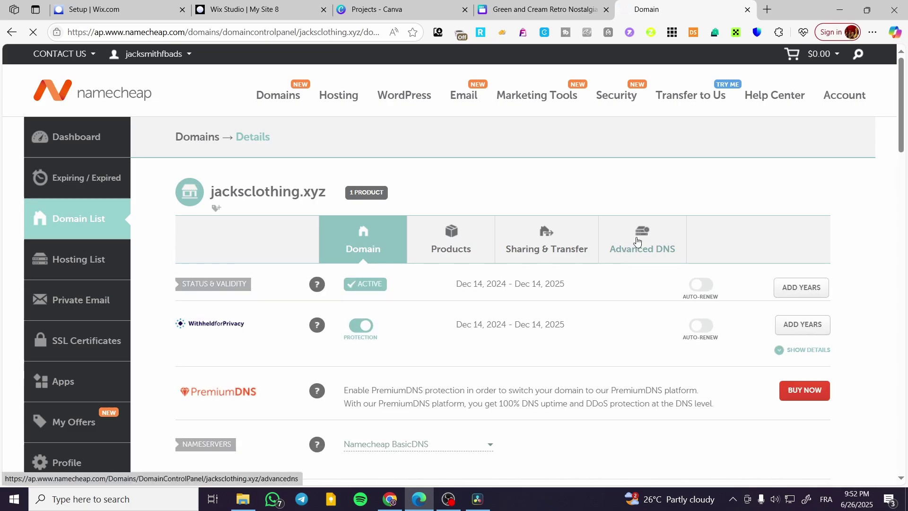
left_click(636, 242)
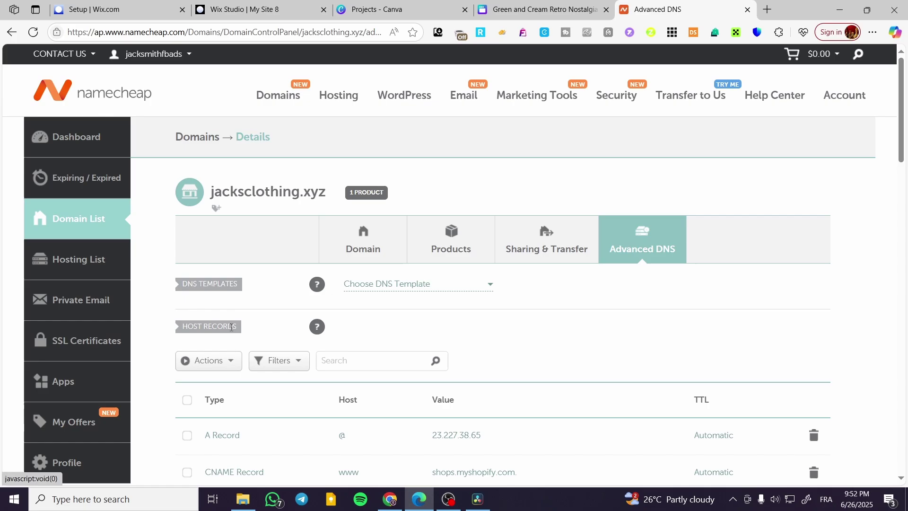
scroll(241, 328, "down", 2)
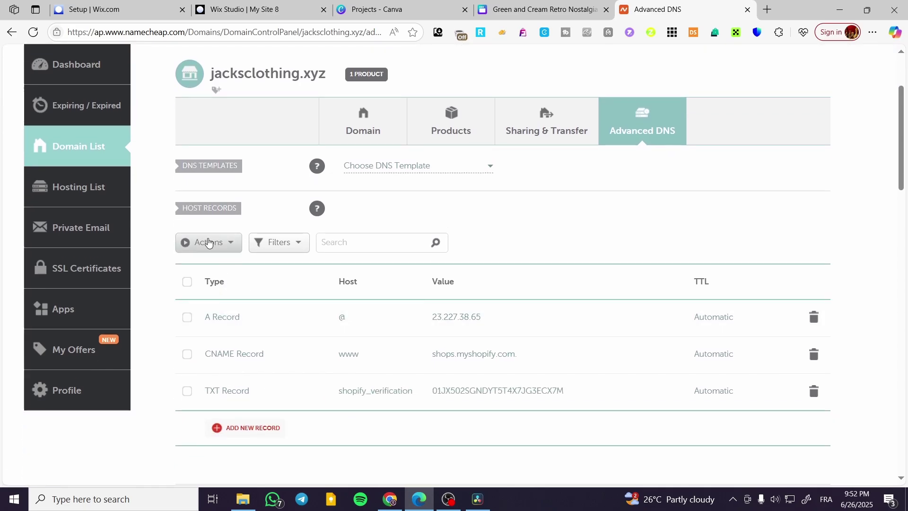
Step: Add a blank A Record host row, then open the Canva site's Publish Website panel
left_click(539, 9)
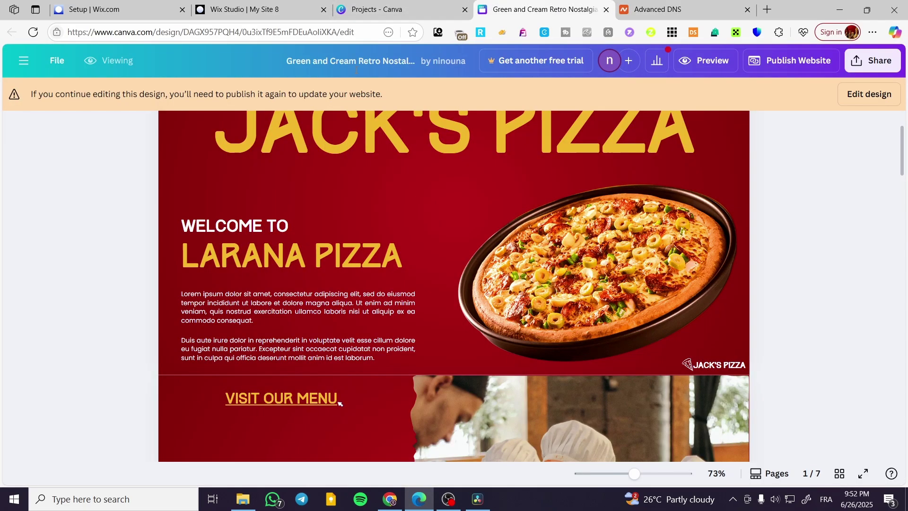
left_click(731, 4)
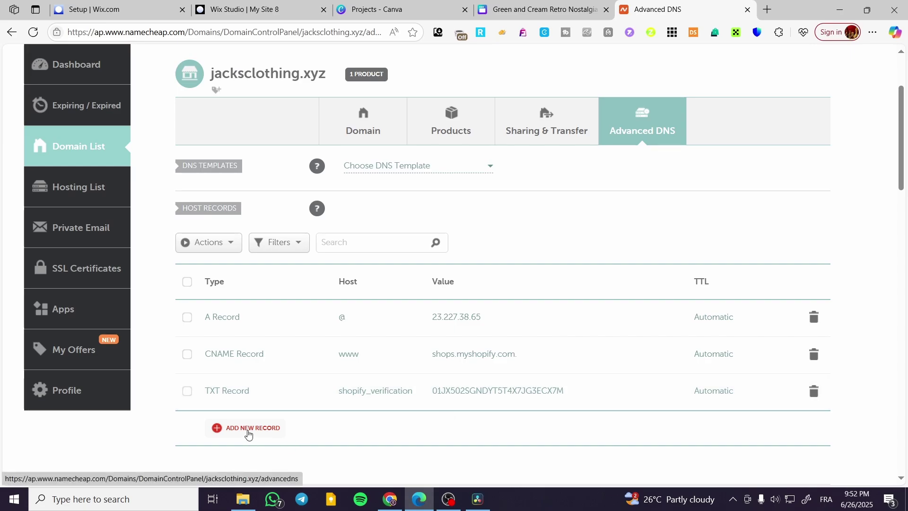
left_click(248, 428)
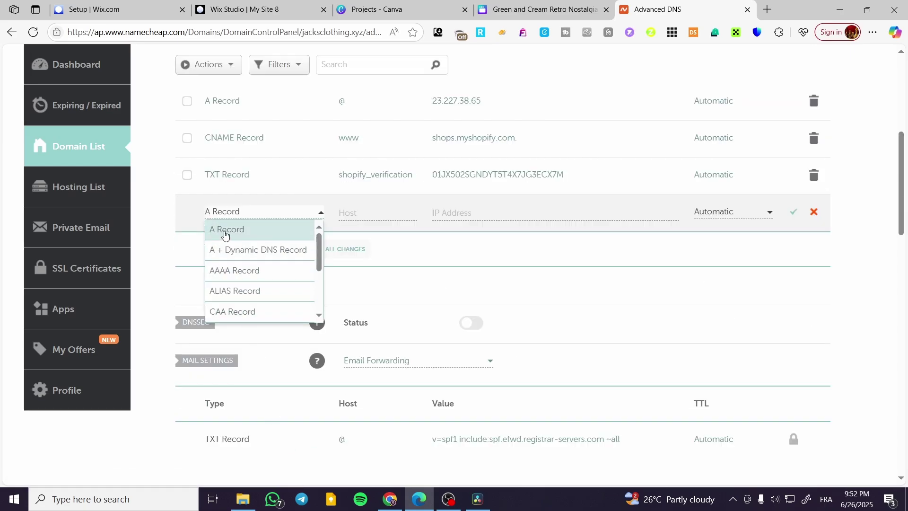
left_click_drag(318, 245, 321, 298)
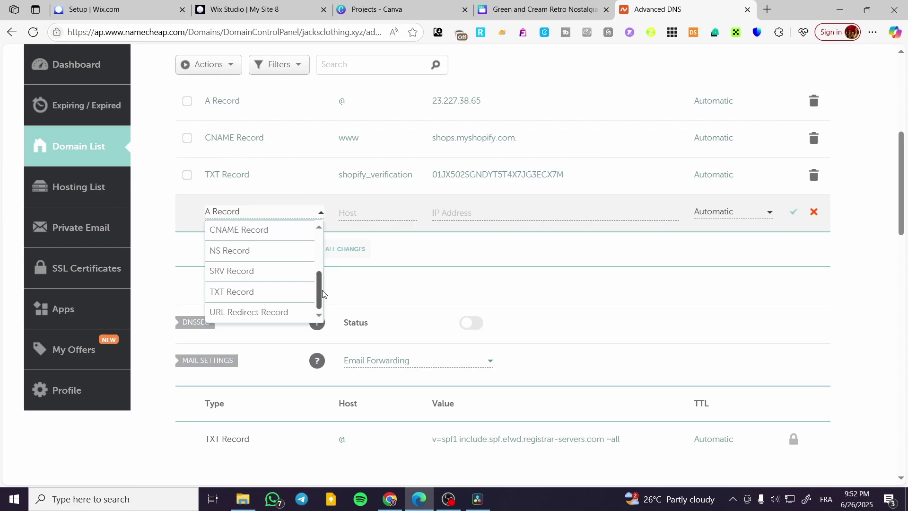
left_click(437, 300)
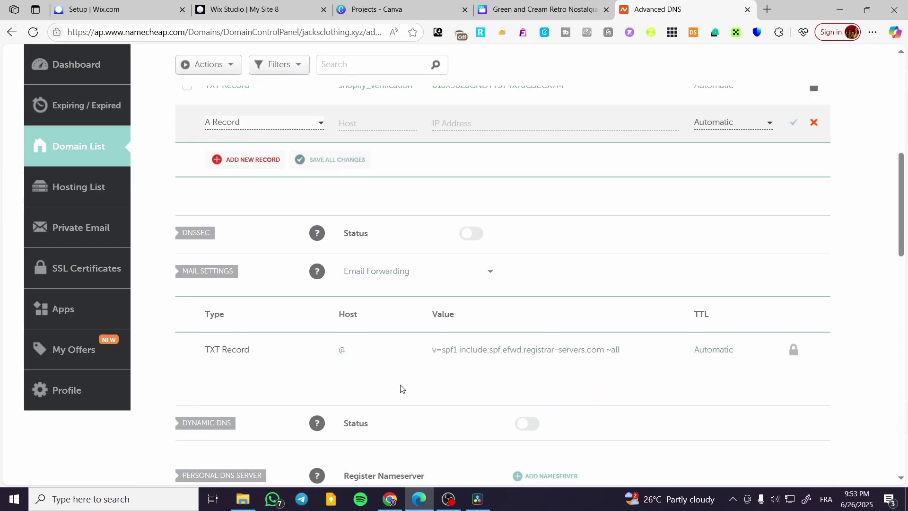
scroll(400, 388, "down", 1)
scroll(483, 300, "down", 2)
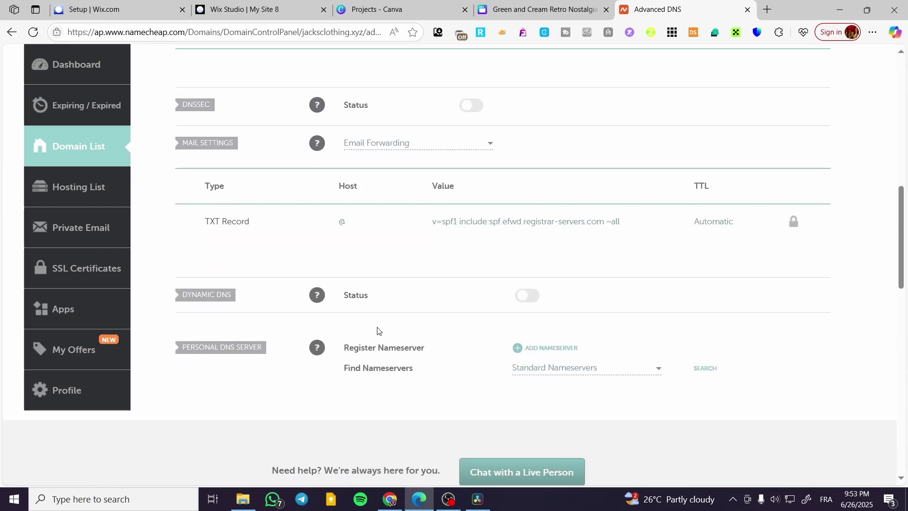
scroll(377, 331, "up", 4)
scroll(412, 258, "up", 2)
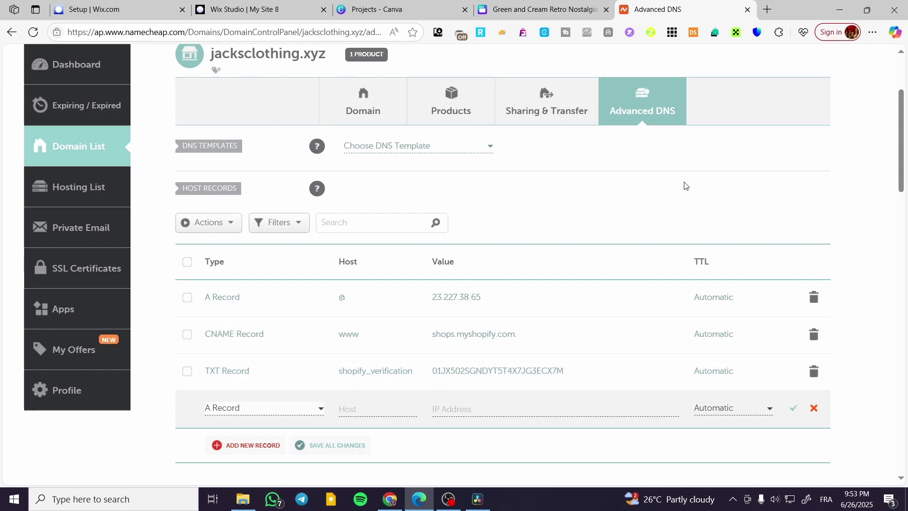
left_click(541, 6)
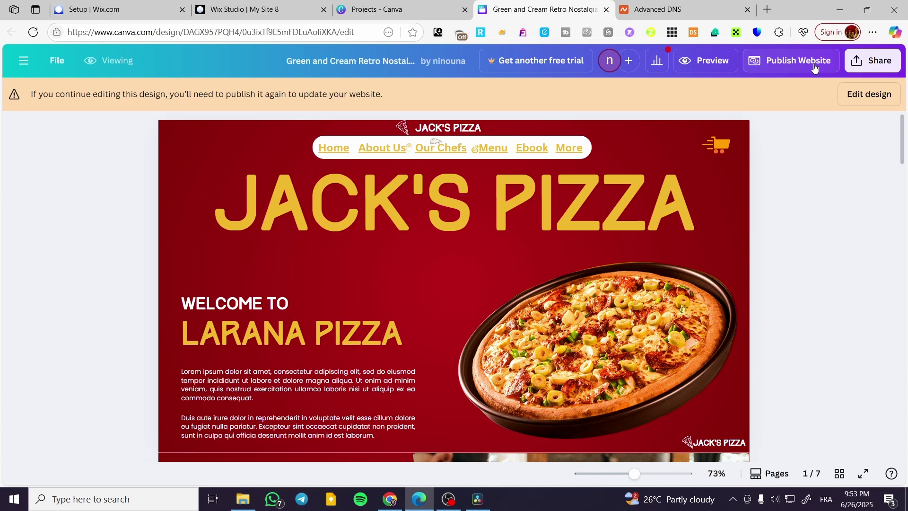
left_click(798, 61)
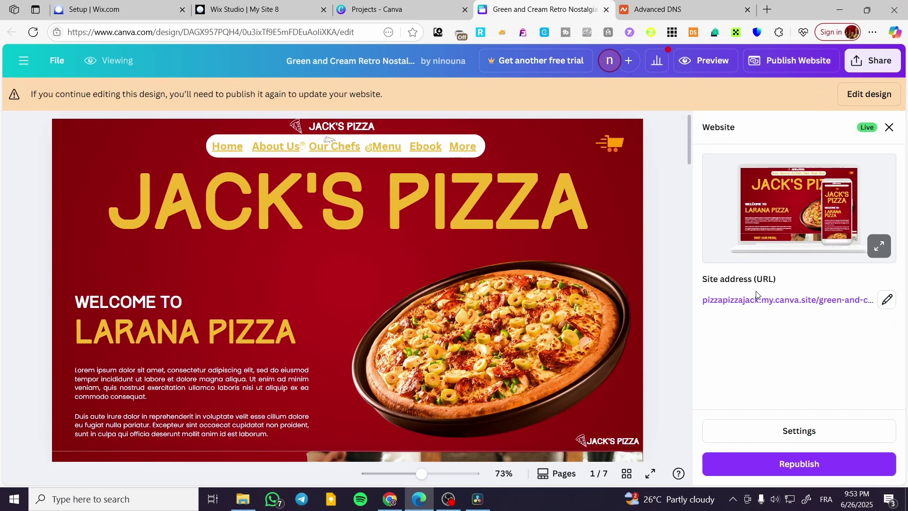
Step: Copy jacksclothing.xyz from Namecheap, then close Canva's Website publishing panel
left_click(661, 10)
scroll(332, 191, "up", 3)
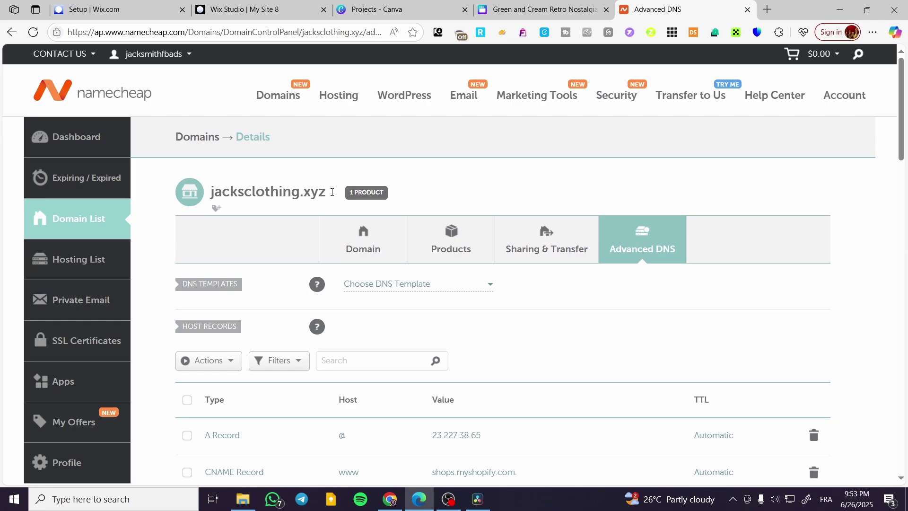
left_click_drag(331, 191, 209, 195)
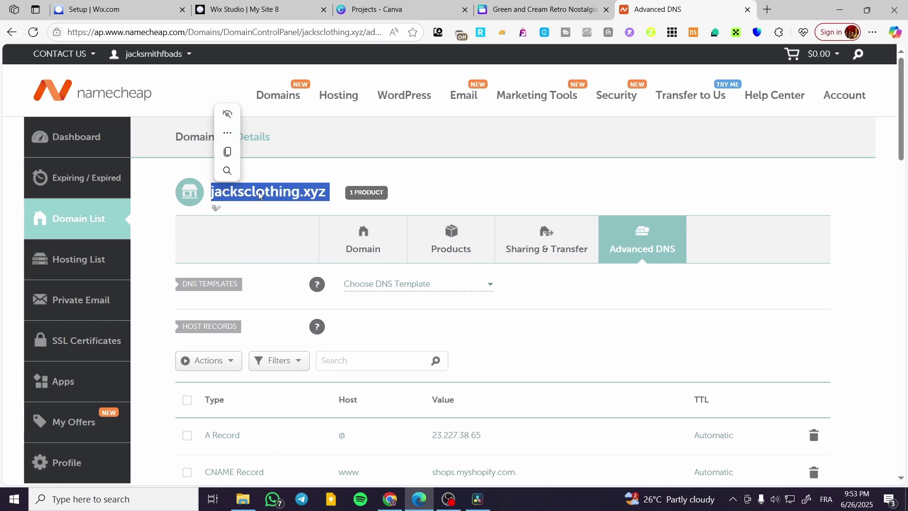
key("ctrl+c")
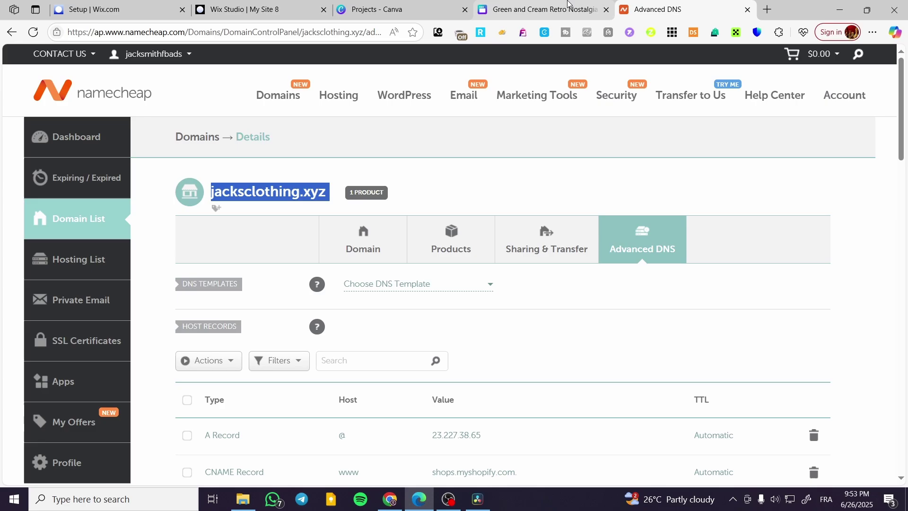
left_click(539, 9)
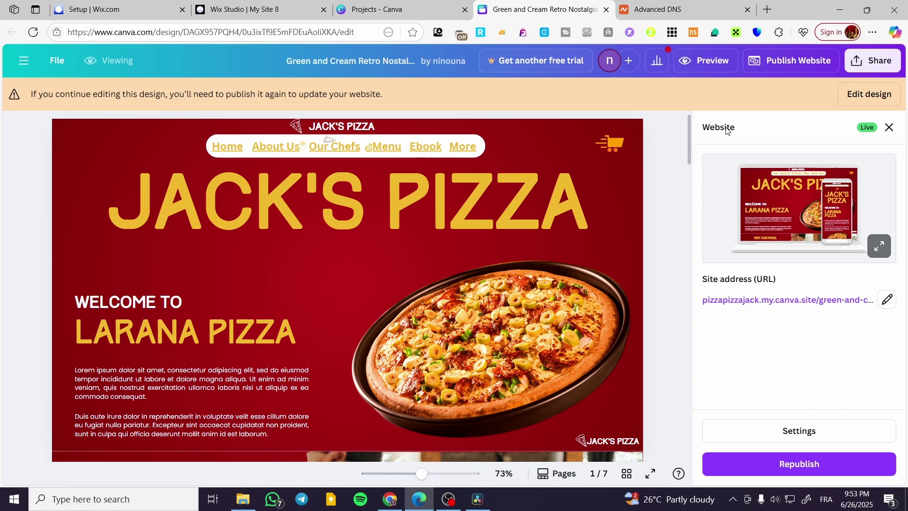
left_click(889, 127)
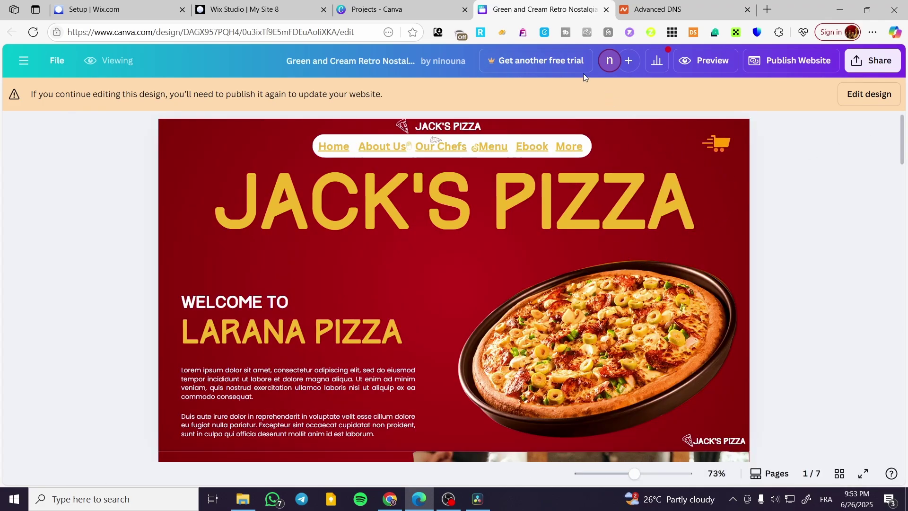